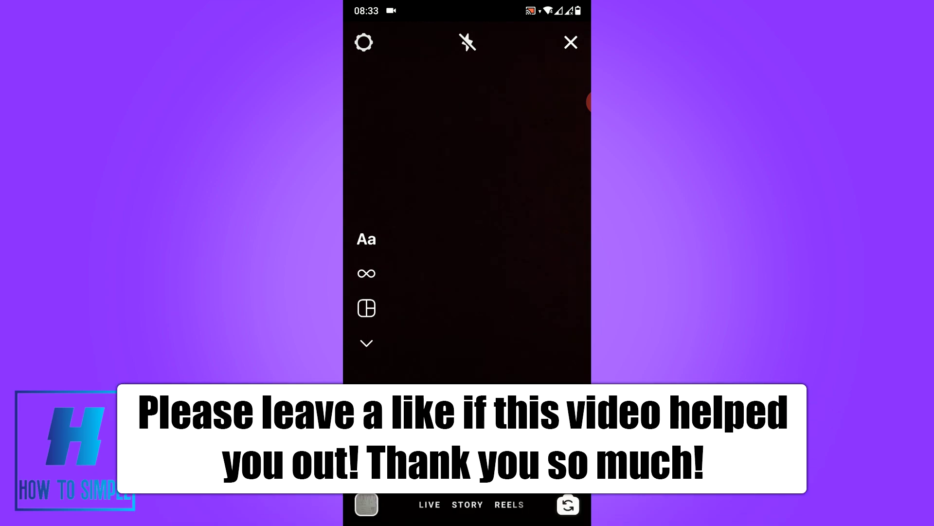
Step: Write the story text 'Dhjajsjf' and cycle it through several fonts, ending on a rounded one
left_click(467, 438)
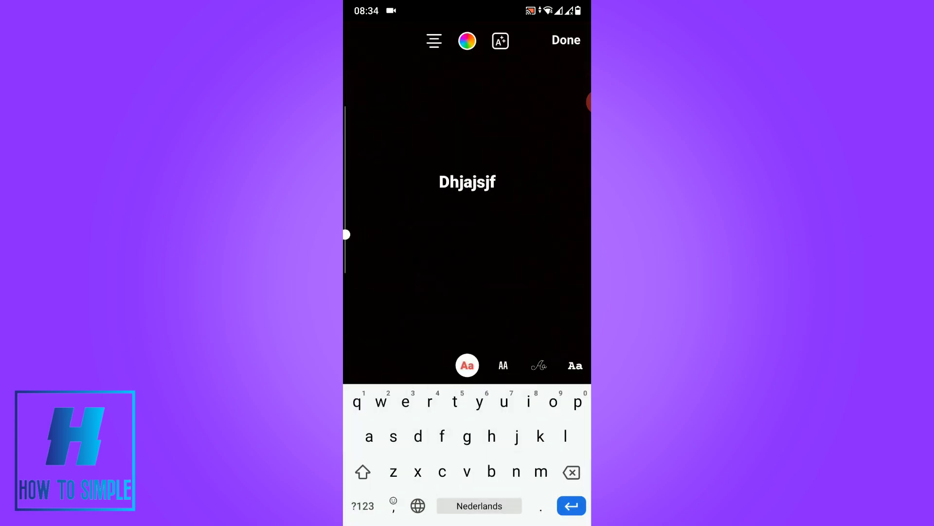
left_click(503, 365)
left_click(432, 365)
left_click(503, 365)
left_click(428, 365)
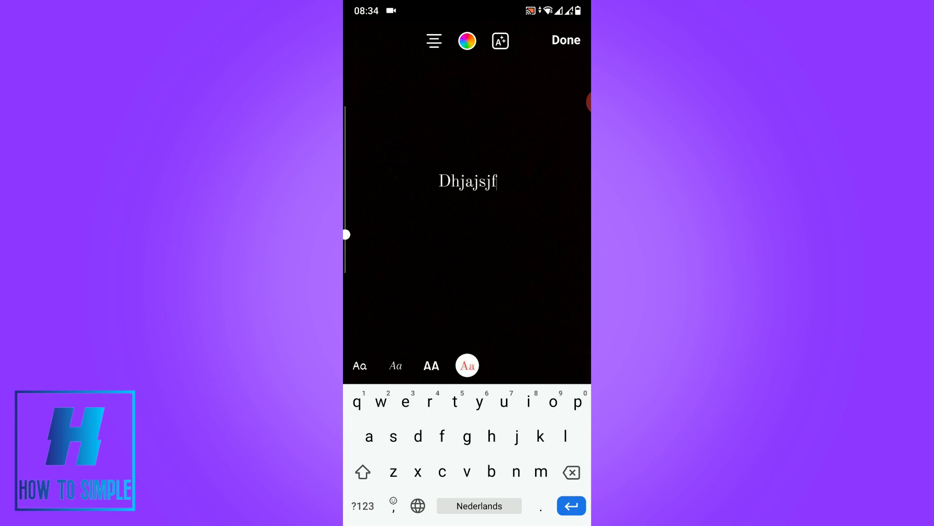
left_click(388, 365)
left_click(494, 366)
left_click(503, 365)
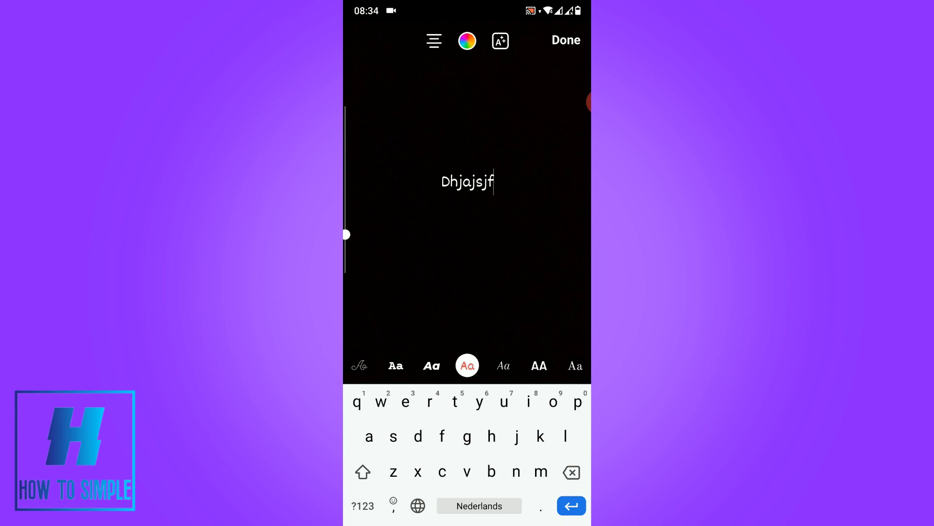
Step: Settle the text on the serif font, then bring up Recents with the Play Store card in view
left_click_drag(575, 365, 467, 365)
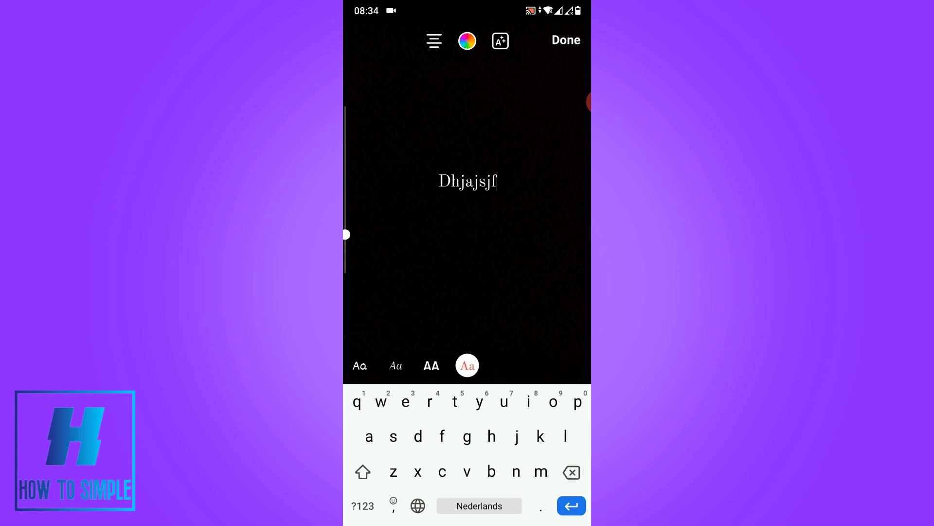
left_click_drag(467, 522, 467, 329)
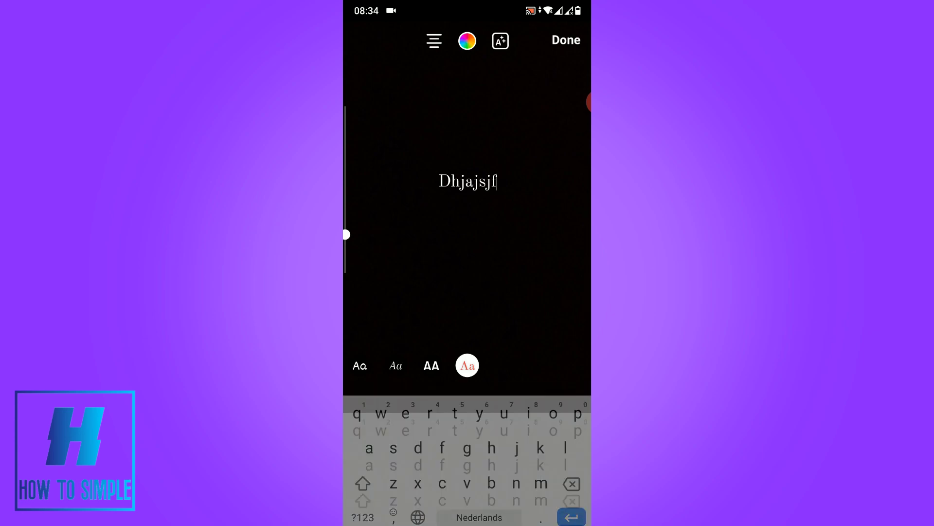
left_click_drag(409, 219, 570, 219)
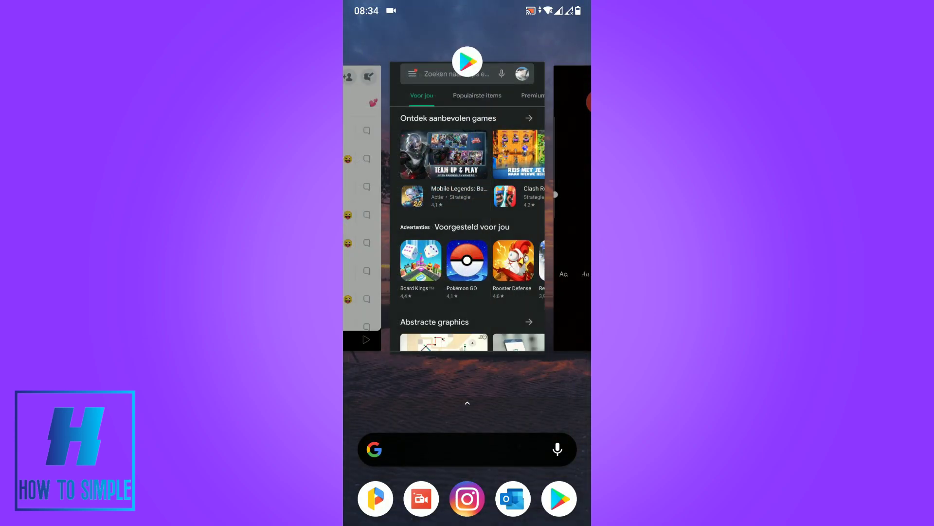
Step: Search Play Store for 'inst', open Instagram's listing from the suggestion, then return home
left_click(467, 219)
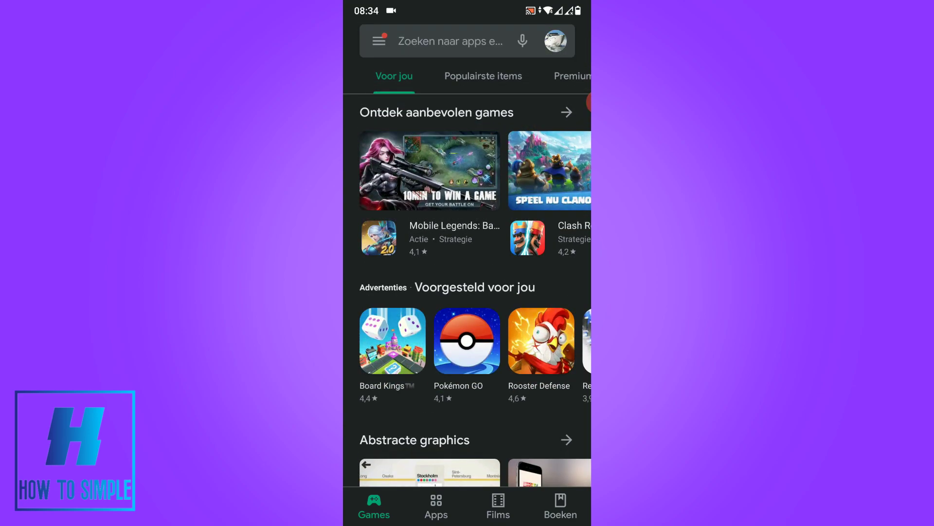
left_click(450, 41)
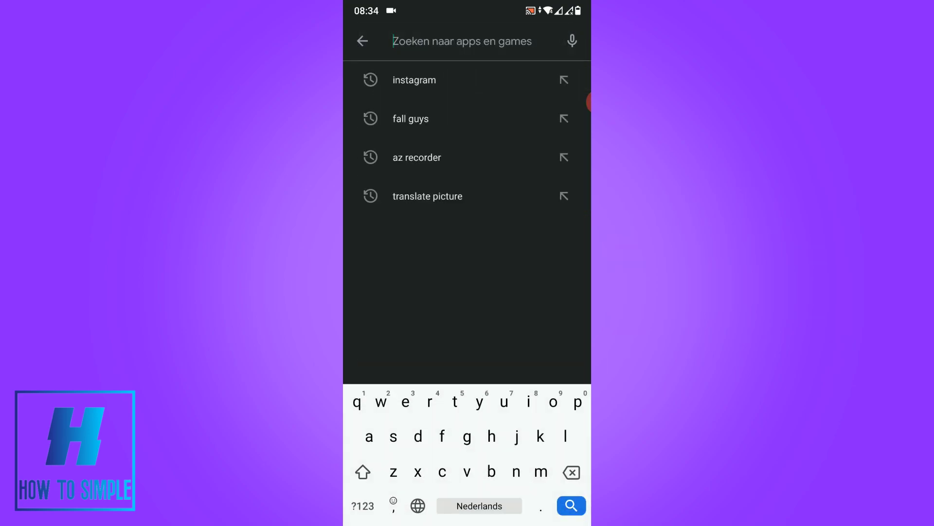
type("inst")
left_click(415, 79)
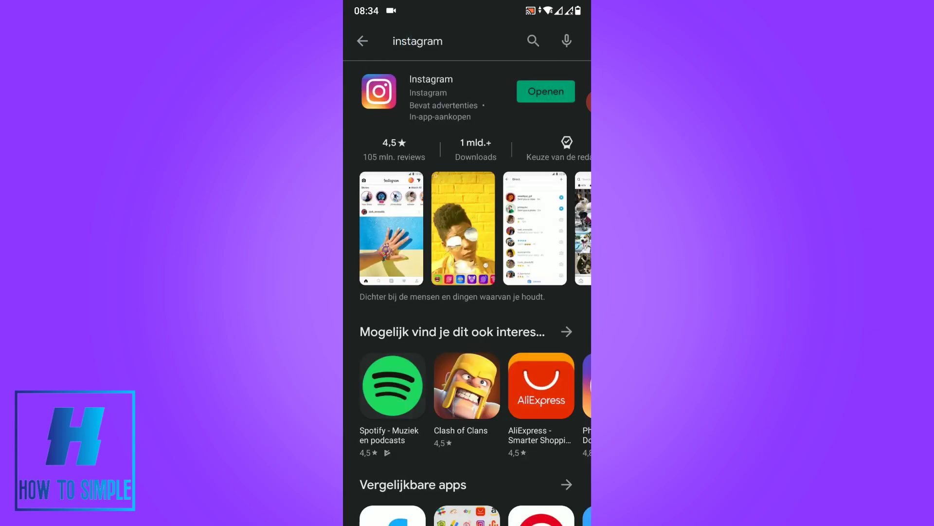
left_click(431, 91)
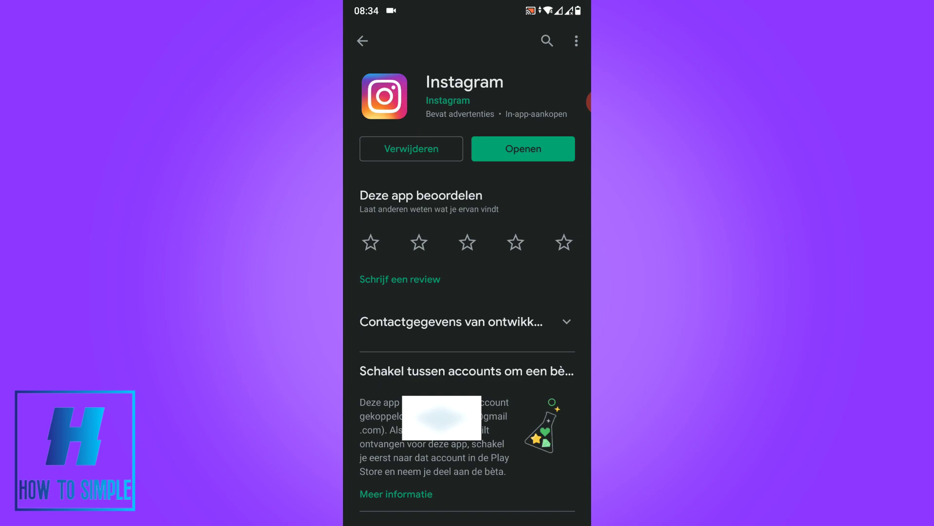
scroll(467, 292, "down", 1)
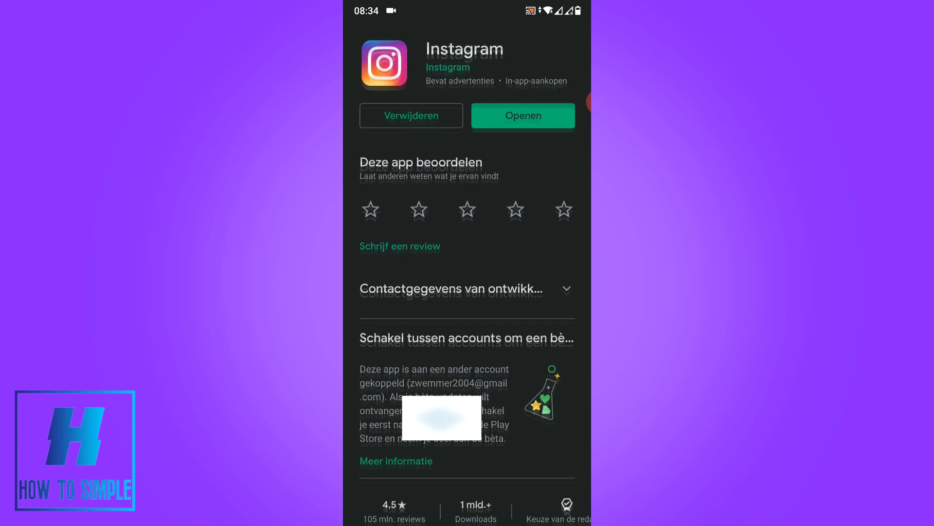
scroll(468, 292, "up", 1)
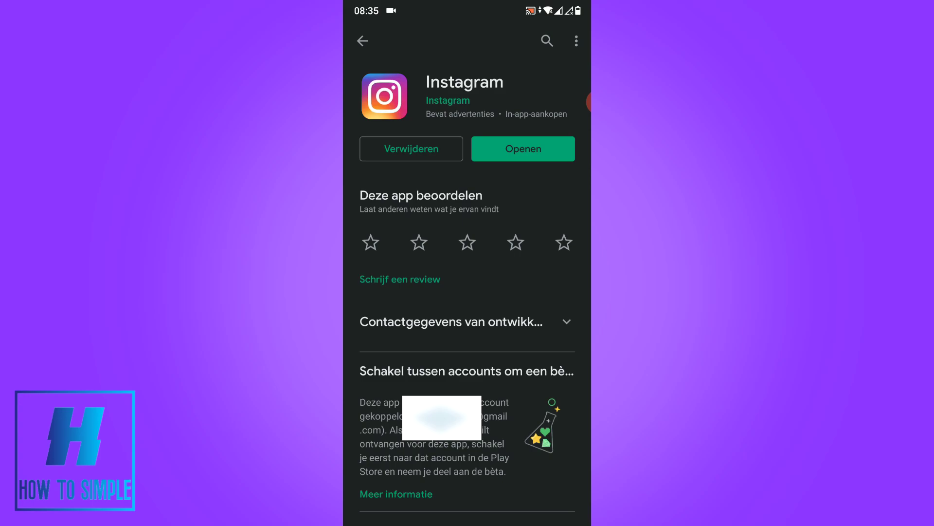
key("Home")
Step: Open Instagram's App-info from its folder, enter Rechten and check the Microfoon and Telefoon entries
left_click(375, 58)
left_click(435, 91)
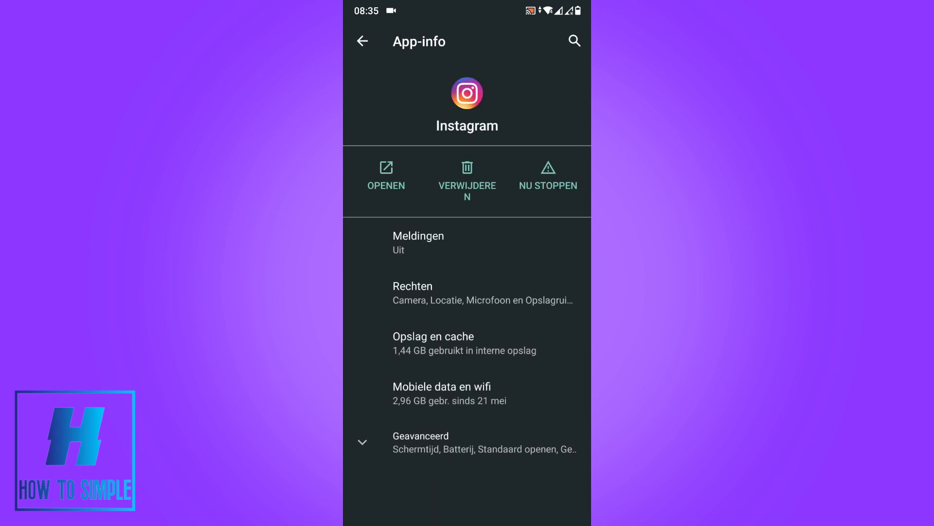
left_click(467, 293)
left_click(467, 293)
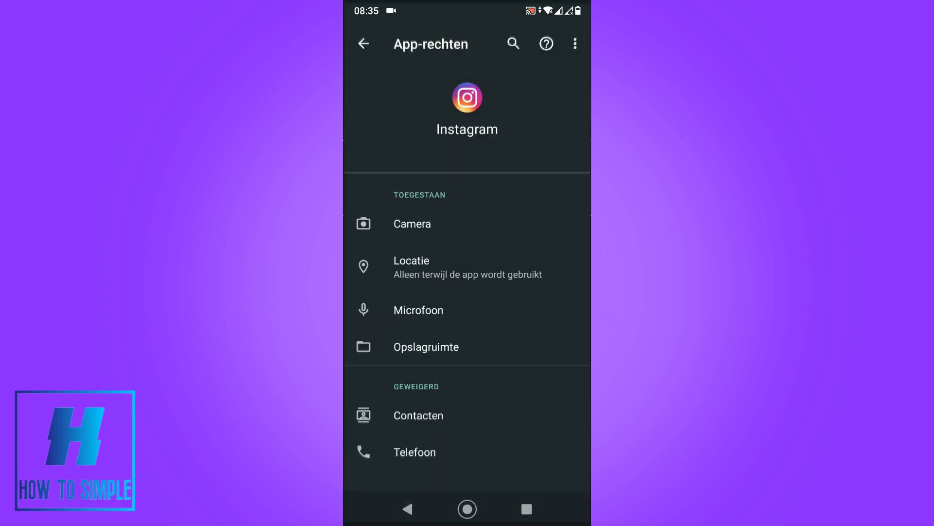
left_click(419, 310)
left_click(362, 41)
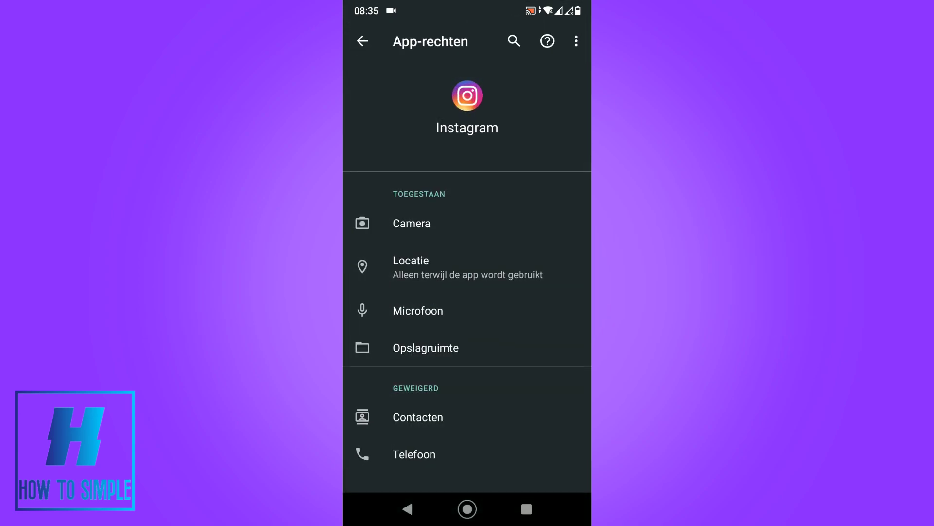
left_click(414, 453)
scroll(467, 328, "up", 2)
scroll(467, 329, "down", 2)
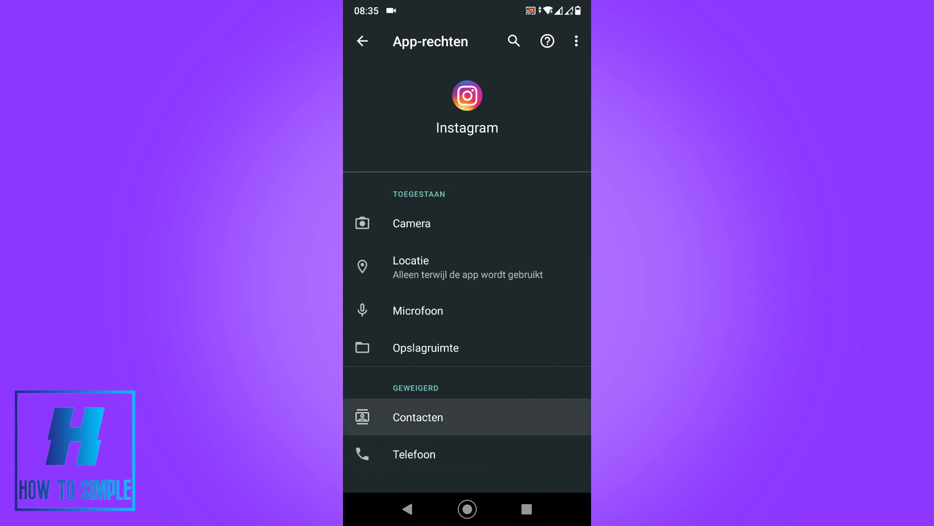
Step: Inspect the Camera, Locatie, Microfoon and storage permissions in turn, finishing on Camera again
left_click(412, 222)
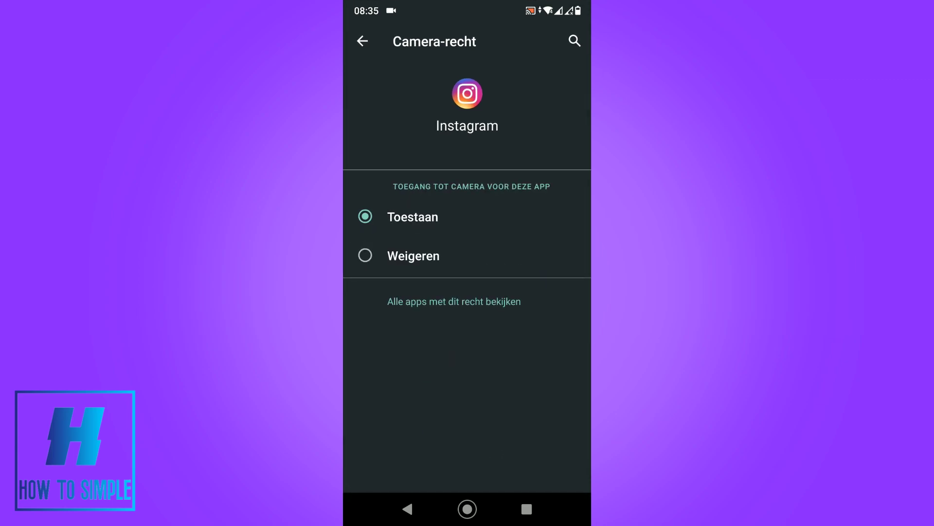
left_click(362, 41)
left_click(409, 221)
left_click(363, 42)
left_click(409, 261)
left_click(362, 41)
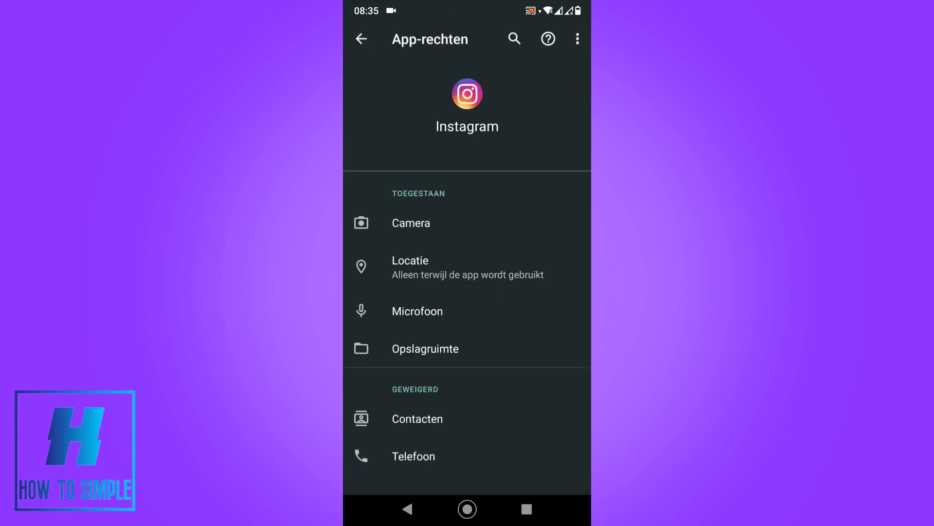
left_click(418, 310)
left_click(362, 40)
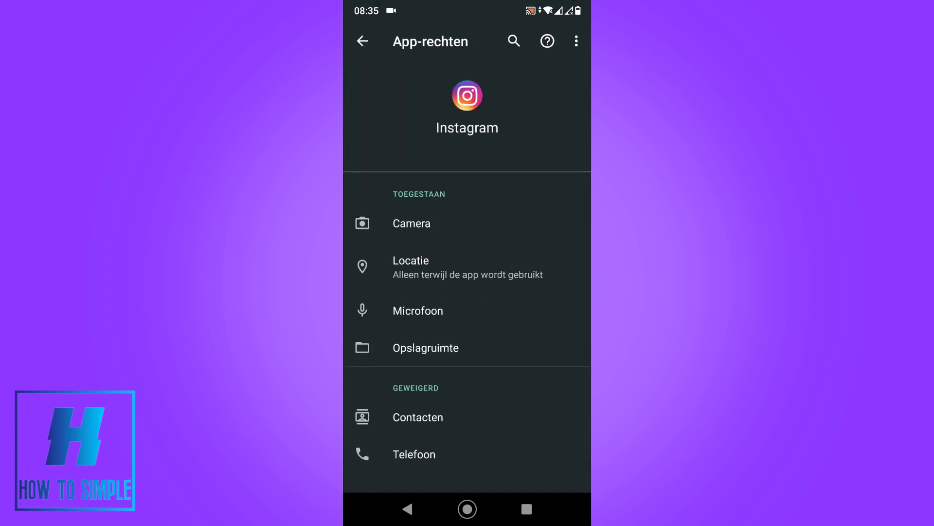
left_click(425, 348)
scroll(467, 417, "up", 2)
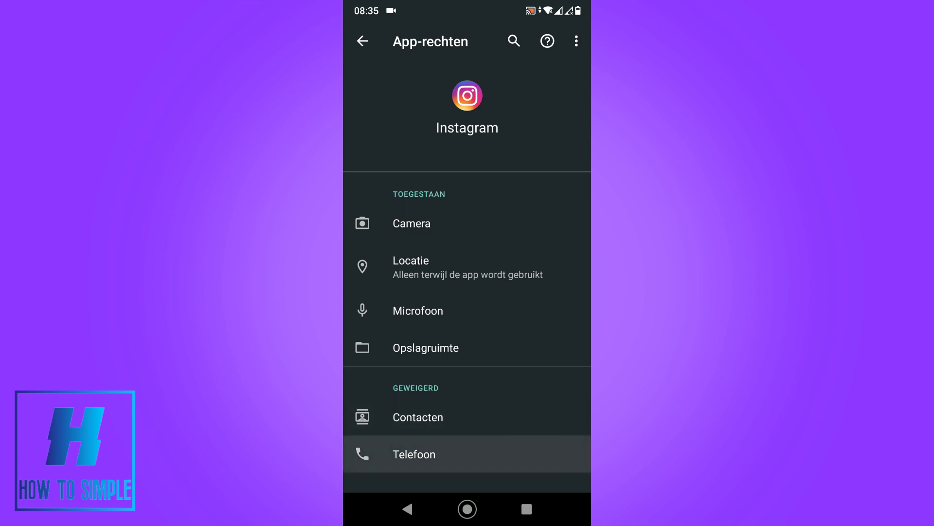
scroll(467, 454, "up", 2)
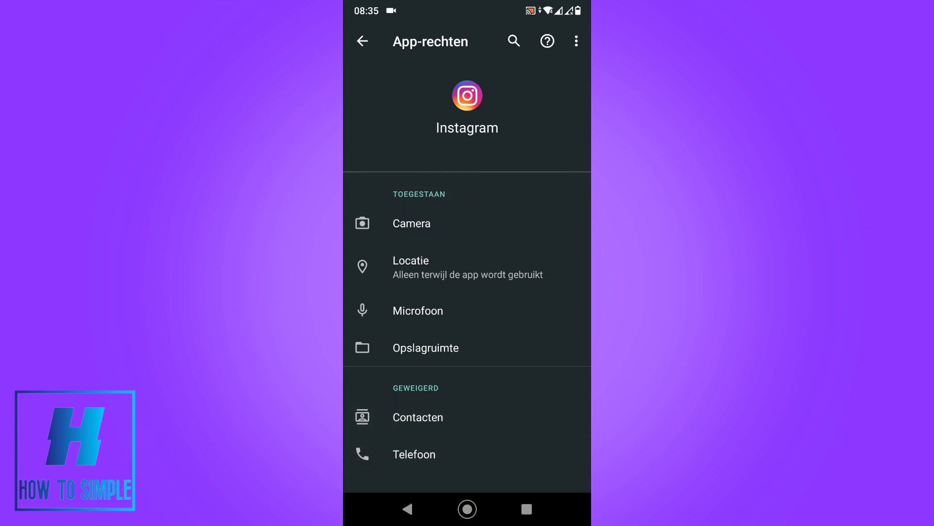
left_click(467, 224)
Step: Leave Settings, drag Instagram to the last spot in the Record folder and close the folder
left_click(362, 41)
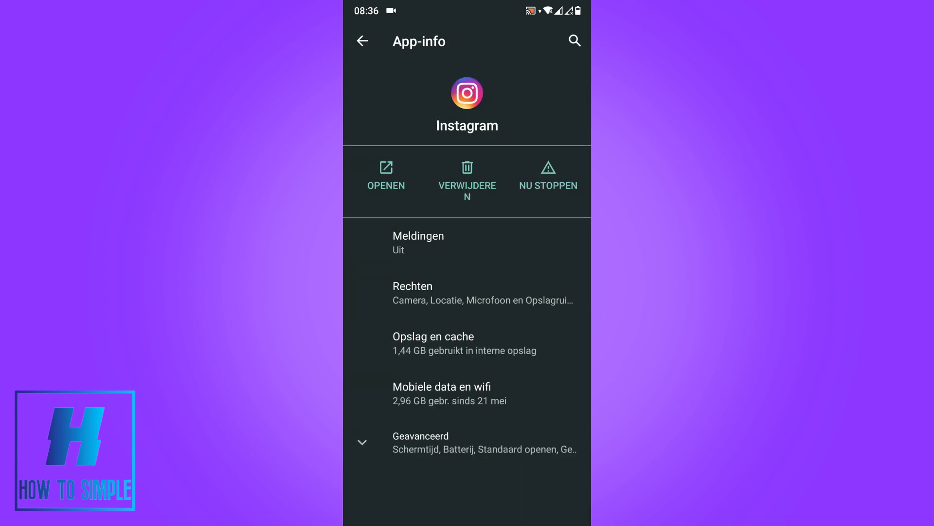
left_click(467, 509)
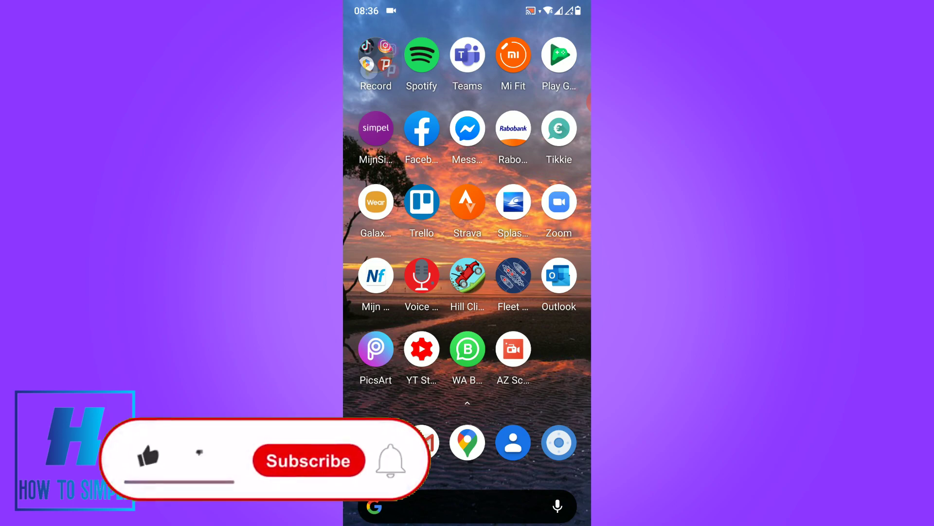
left_click(375, 61)
mouse_move(436, 91)
left_mouse_down()
mouse_move(448, 88)
mouse_move(383, 85)
left_mouse_up()
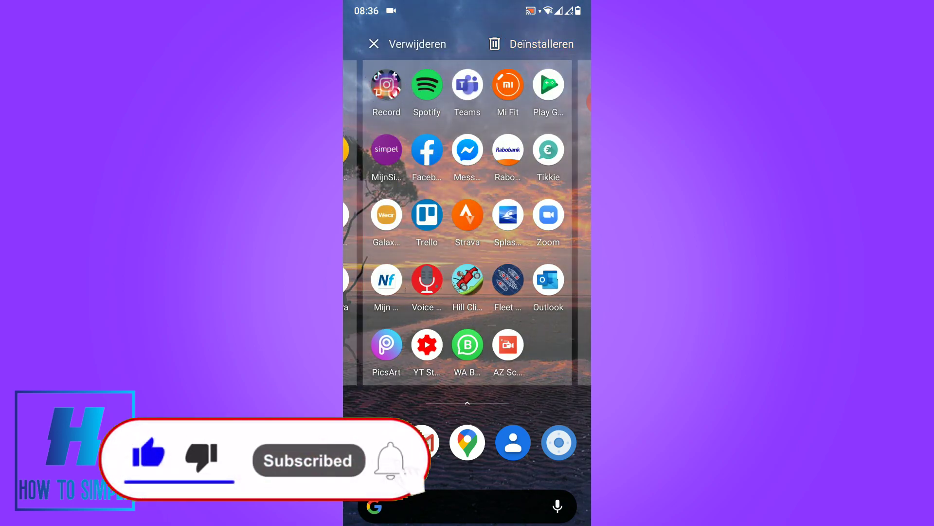
left_click(376, 55)
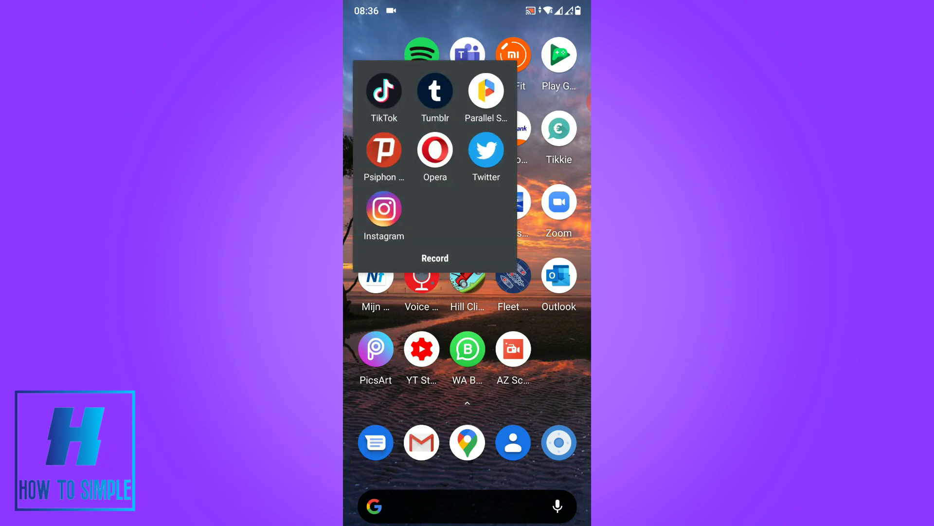
key("Escape")
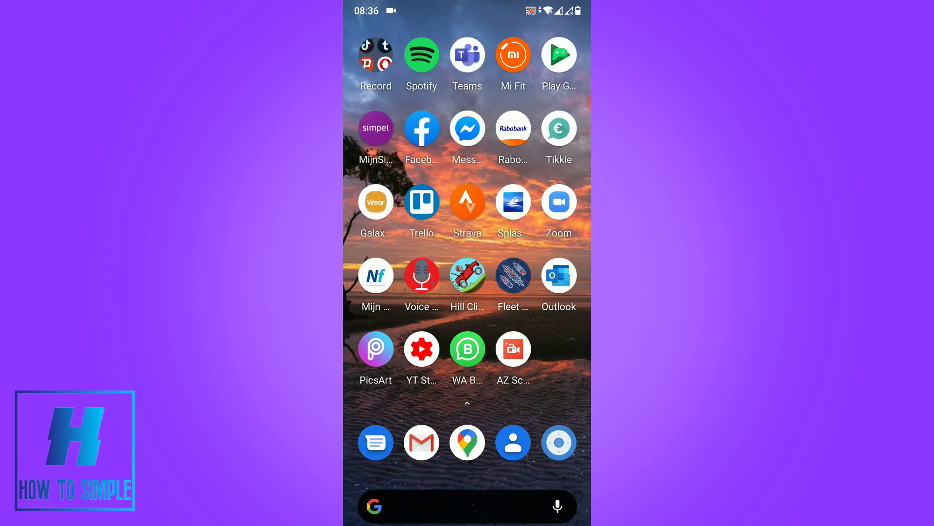